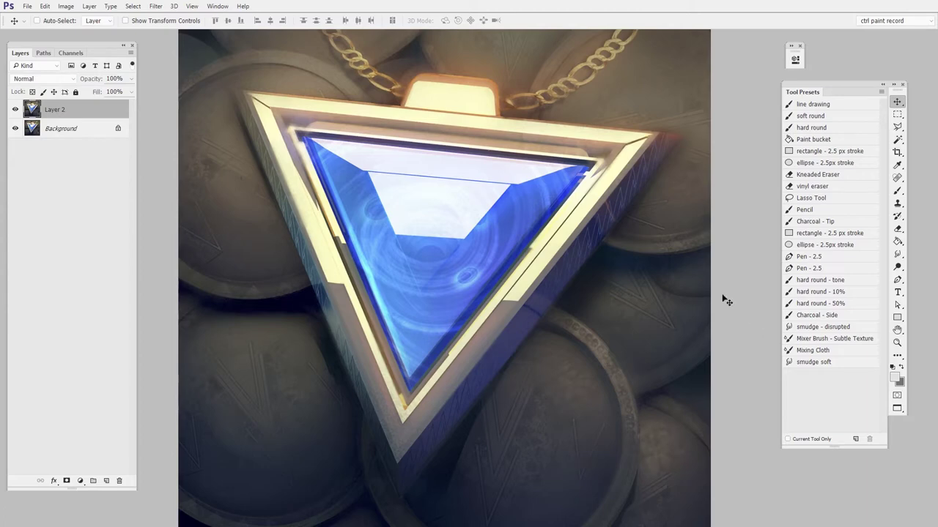
- Compare the pendant painting at thumbnail size and up close, temporarily using the Zoom tool and returning to the Move tool
key("z")
left_click_drag(663, 346, 527, 360)
key("v")
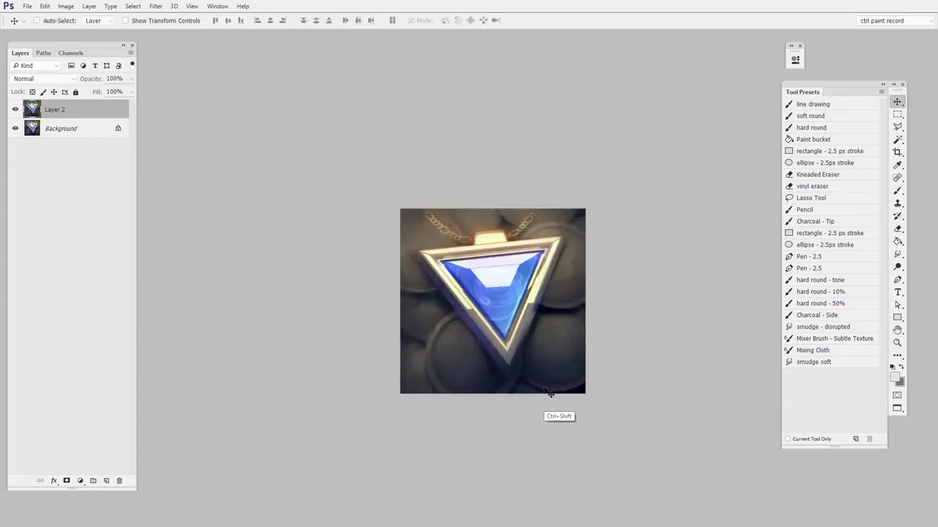
key("z")
left_click_drag(546, 372, 638, 351)
key("v")
left_click_drag(562, 290, 607, 369)
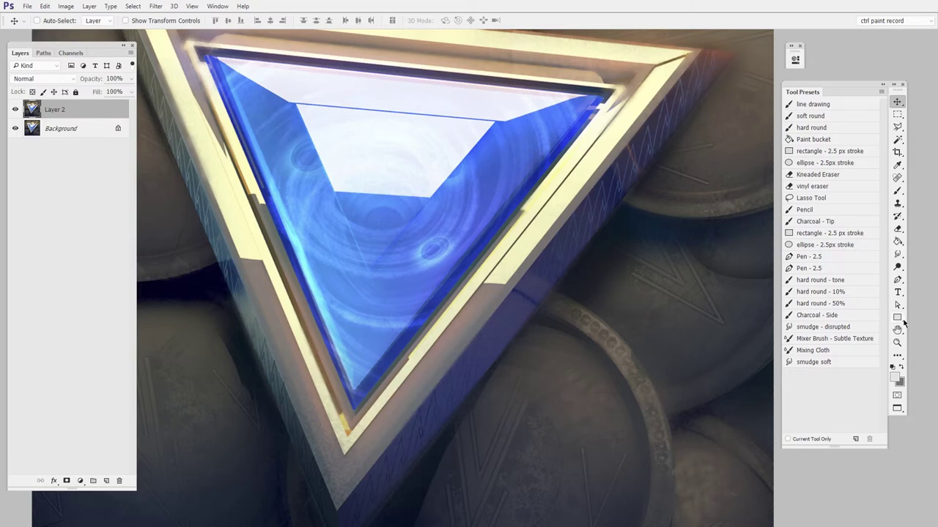
- Activate the Zoom tool and use Scrubby Zoom to view the painting as a whole and at closer range
key("z")
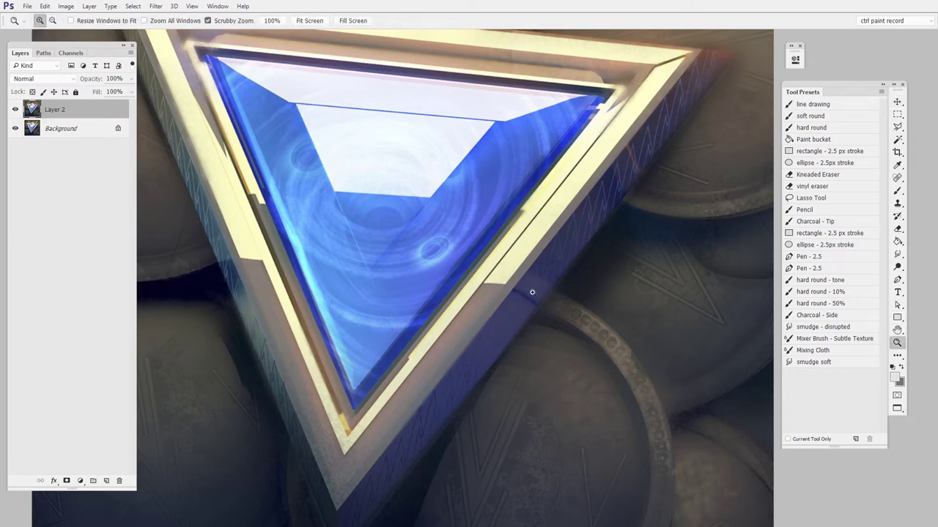
mouse_move(532, 292)
left_mouse_down()
mouse_move(493, 312)
mouse_move(532, 300)
mouse_move(506, 313)
left_mouse_up()
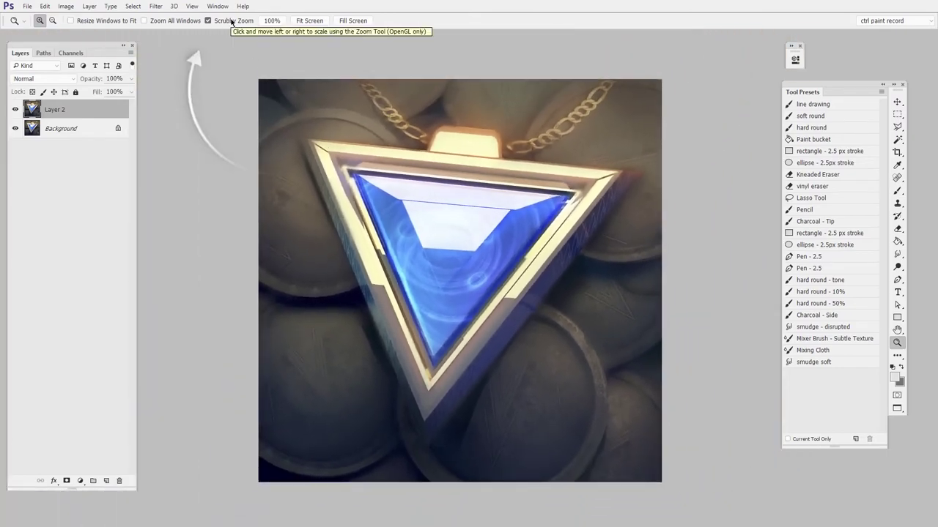
left_click_drag(548, 330, 562, 336)
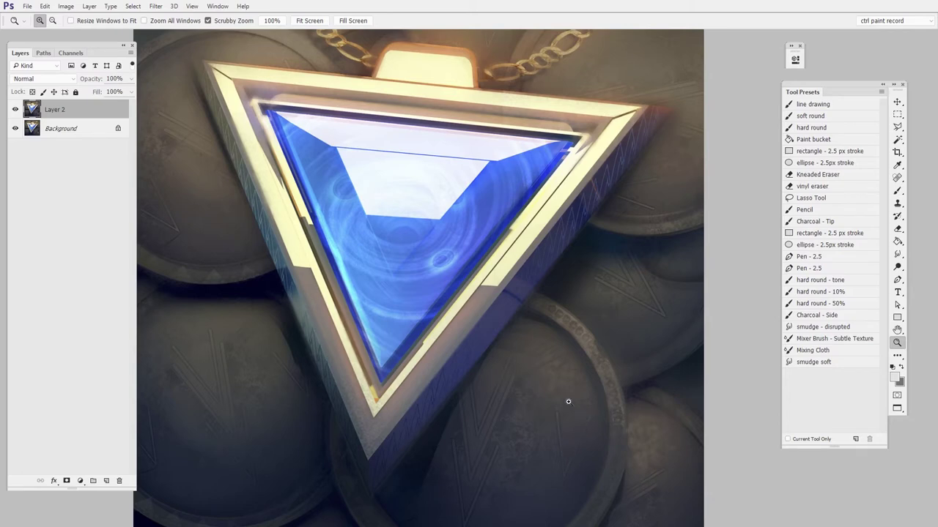
left_click_drag(496, 331, 541, 337)
mouse_move(541, 337)
left_mouse_down()
mouse_move(517, 335)
mouse_move(528, 330)
left_mouse_up()
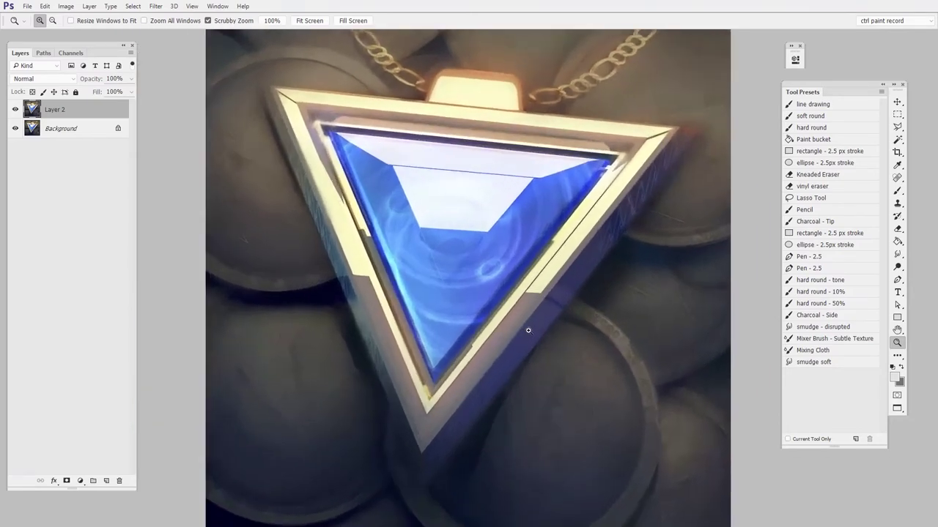
- Alternate repeatedly between the full composition and a close view of the gem's lower frame to examine how the details read
scroll(527, 331, "up", 2)
scroll(545, 318, "down", 3)
scroll(573, 236, "up", 4)
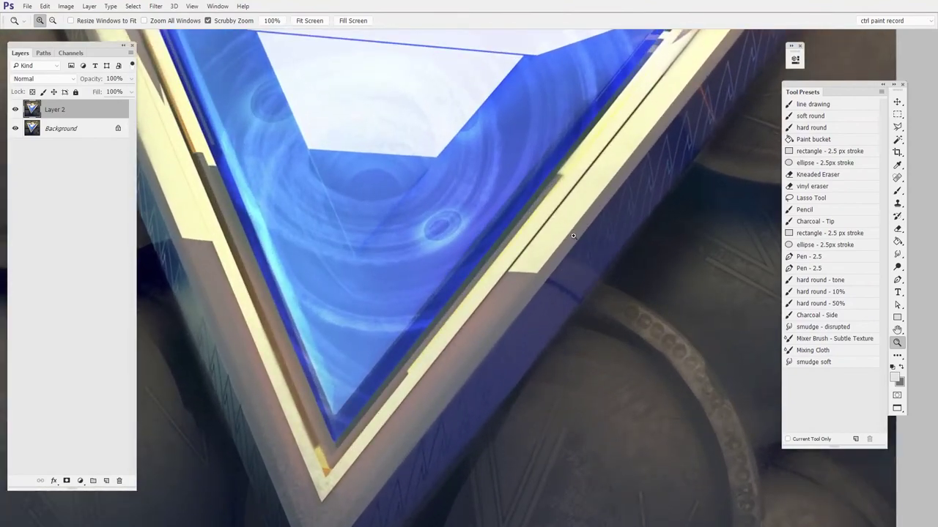
scroll(573, 236, "down", 6)
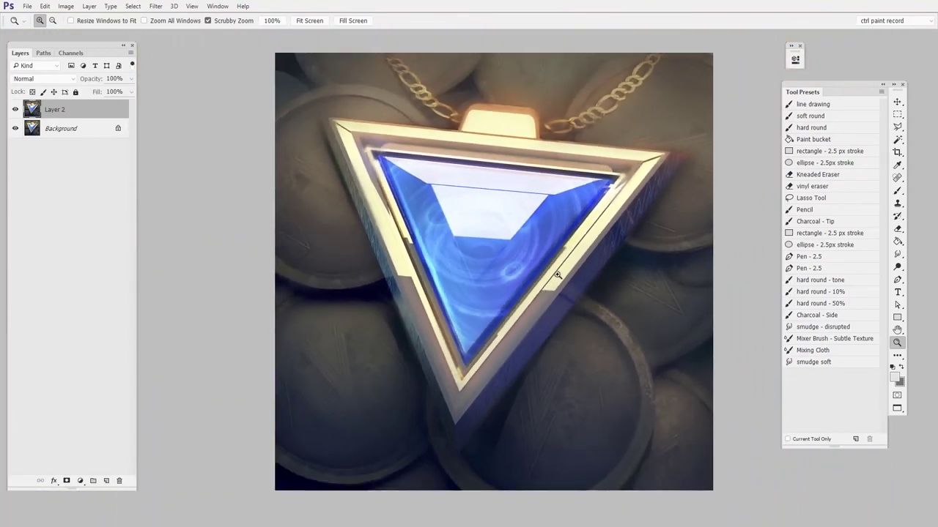
scroll(557, 275, "up", 2)
scroll(549, 279, "down", 3)
scroll(561, 276, "up", 6)
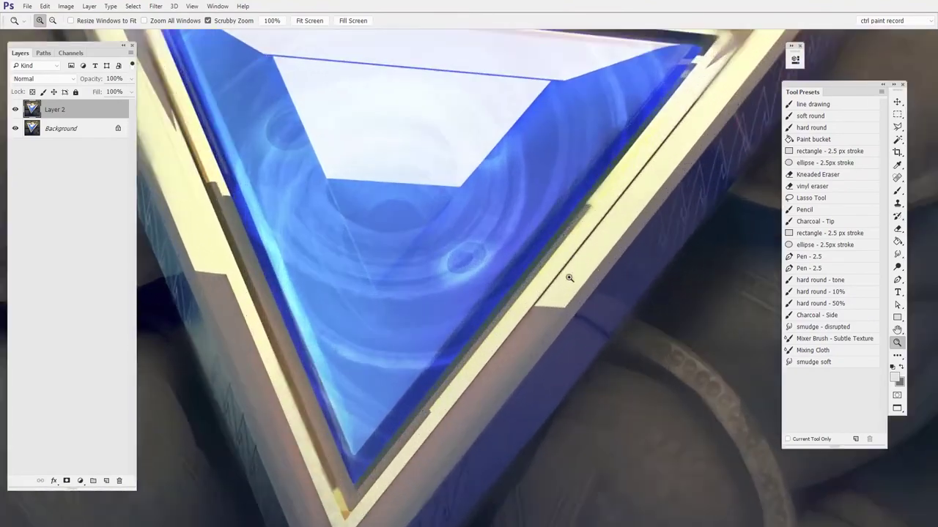
scroll(569, 278, "down", 6)
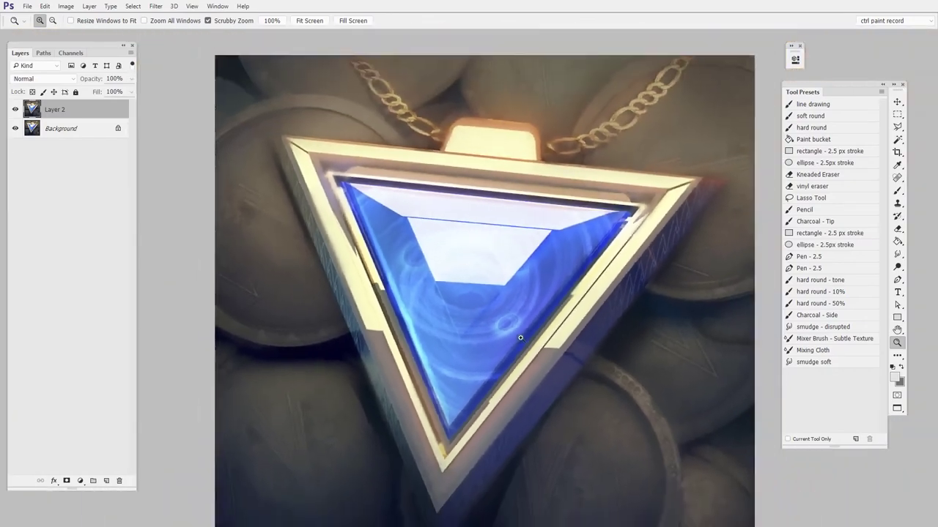
scroll(520, 337, "up", 5)
scroll(546, 356, "down", 1)
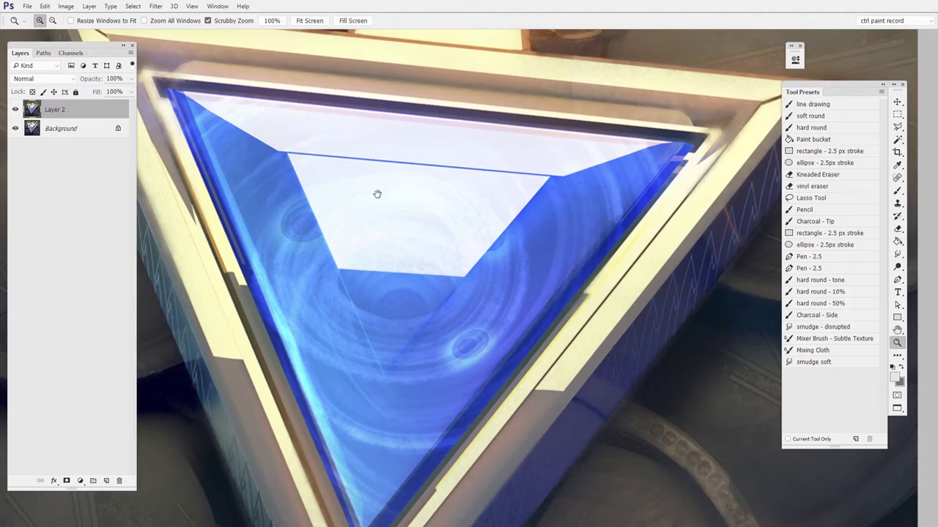
- Inspect the blue gem's facets and gold frame up close, and check the overall image at thumbnail size
left_click_drag(378, 193, 415, 203)
mouse_move(511, 270)
left_mouse_down()
mouse_move(473, 286)
mouse_move(505, 275)
left_mouse_up()
scroll(505, 274, "down", 4)
scroll(495, 282, "up", 3)
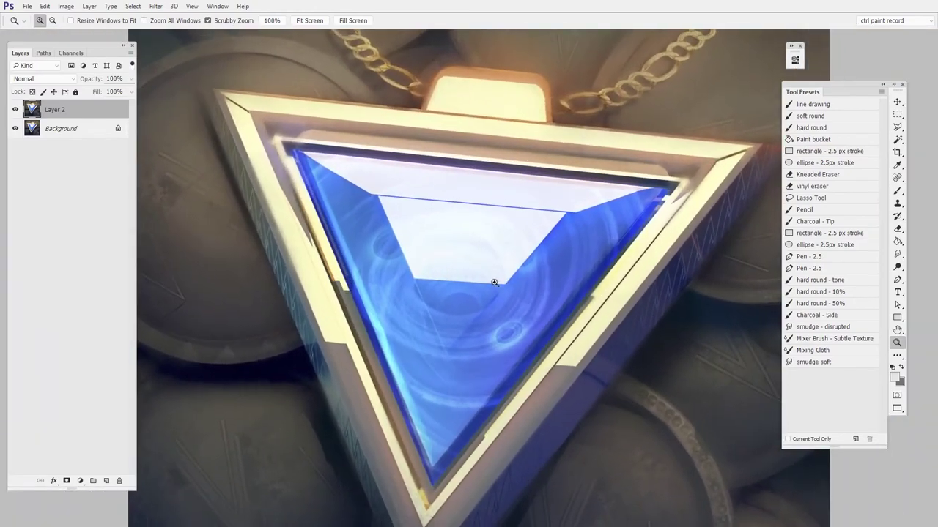
scroll(512, 286, "down", 5)
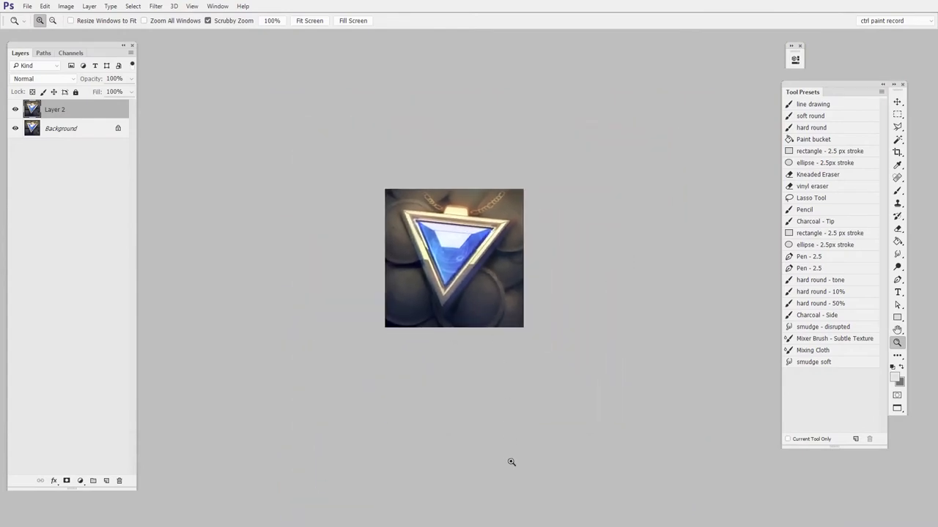
scroll(509, 302, "up", 5)
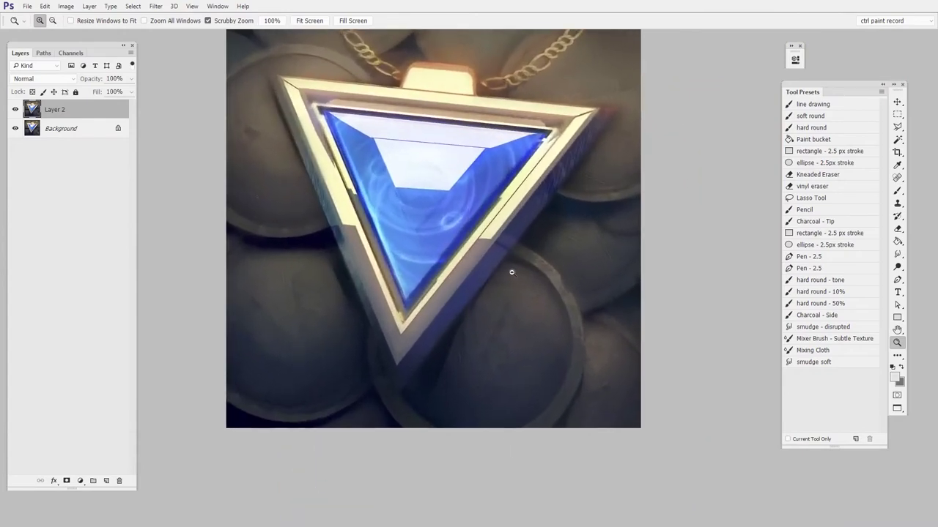
left_click_drag(483, 176, 529, 291)
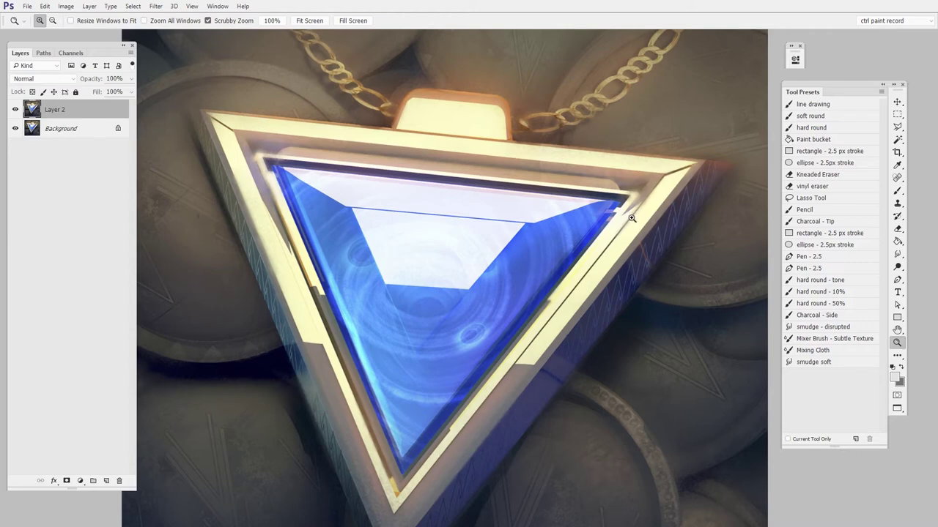
mouse_move(504, 431)
left_mouse_down()
mouse_move(493, 288)
mouse_move(461, 316)
left_mouse_up()
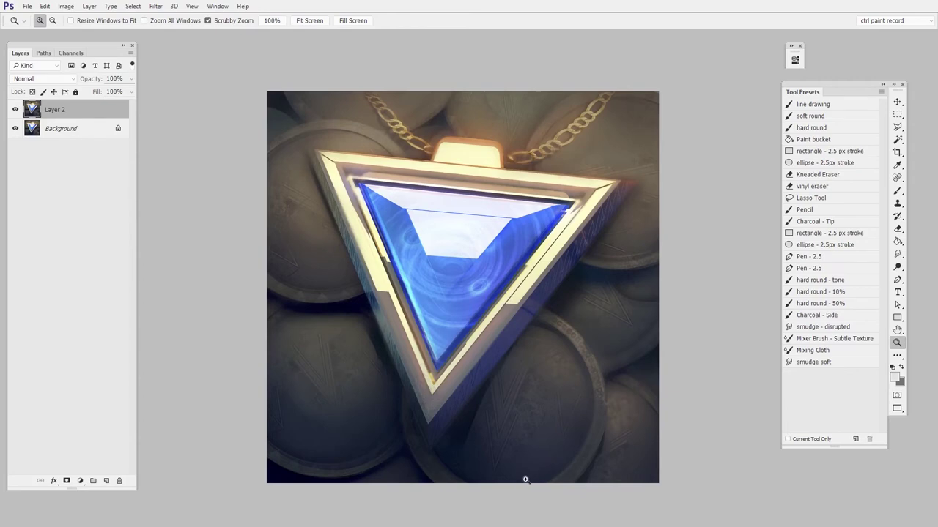
- Flip the canvas horizontally to check the mirrored composition, restore its original orientation, and view it at several magnifications
key("ctrl+shift+h")
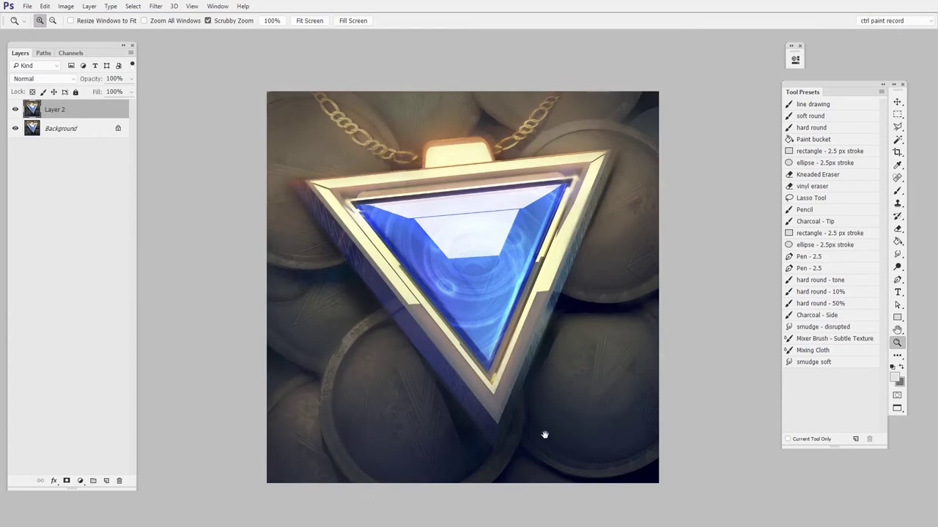
mouse_move(538, 408)
left_mouse_down()
mouse_move(562, 389)
mouse_move(540, 396)
left_mouse_up()
mouse_move(555, 397)
left_mouse_down()
mouse_move(518, 374)
mouse_move(498, 380)
left_mouse_up()
key("ctrl+shift+h")
left_click_drag(506, 372, 555, 353)
left_click_drag(532, 234, 550, 307)
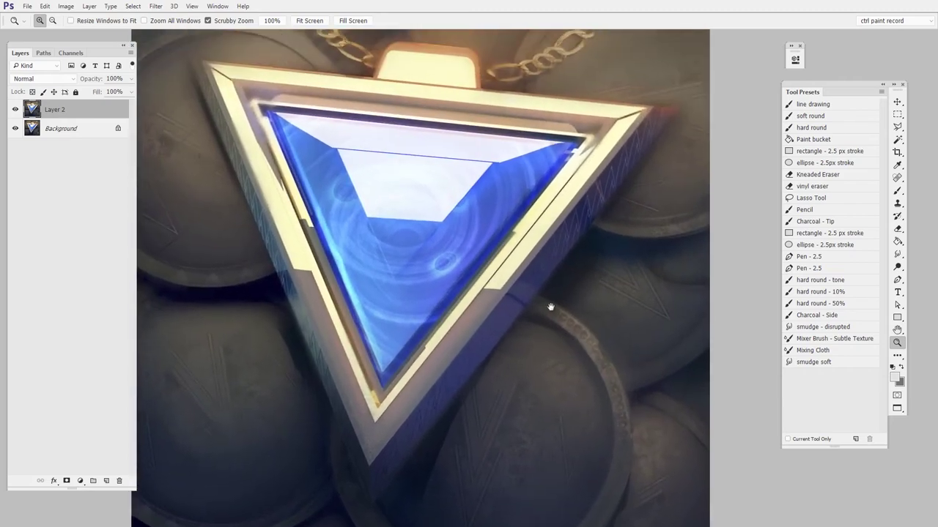
left_click_drag(584, 273, 523, 329)
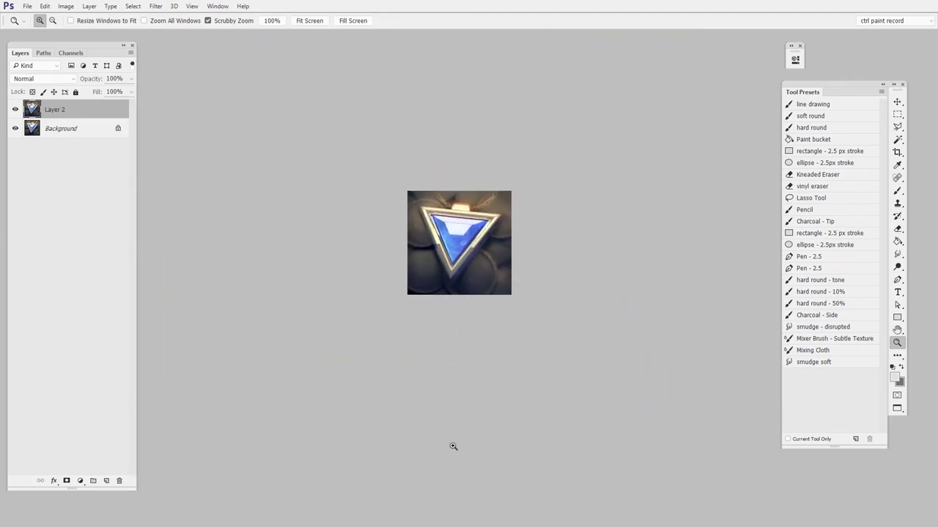
- Compare the painting with its horizontally mirrored version, undoing the flip to return to the original orientation
key("ctrl+shift+h")
key("ctrl+z")
left_click_drag(481, 276, 538, 264)
left_click_drag(460, 215, 535, 306)
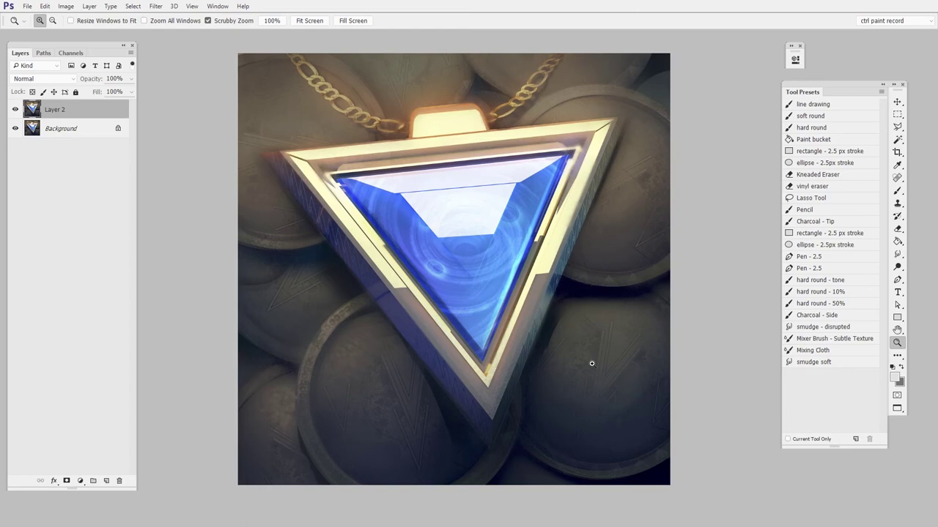
key("ctrl+z")
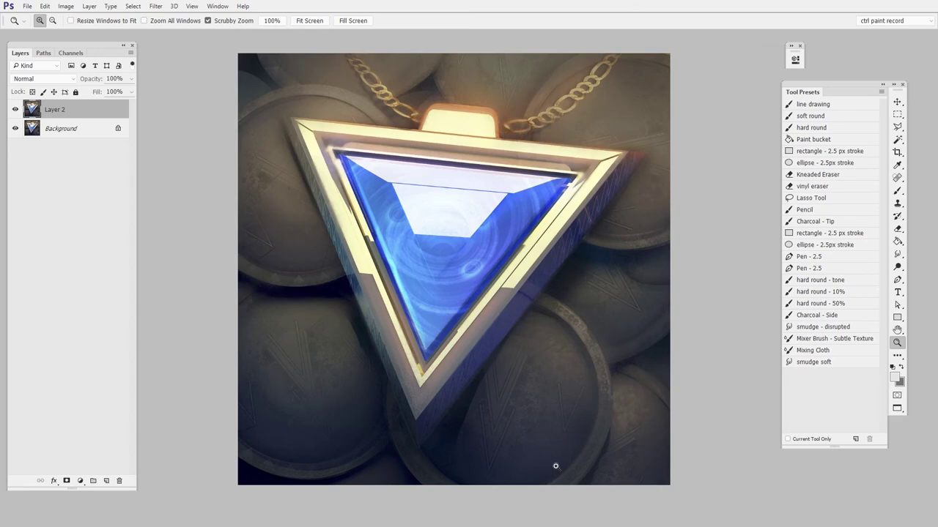
- Examine the pendant at small and large sizes while flipping the canvas horizontally back and forth to spot composition problems
left_click(562, 328, "alt")
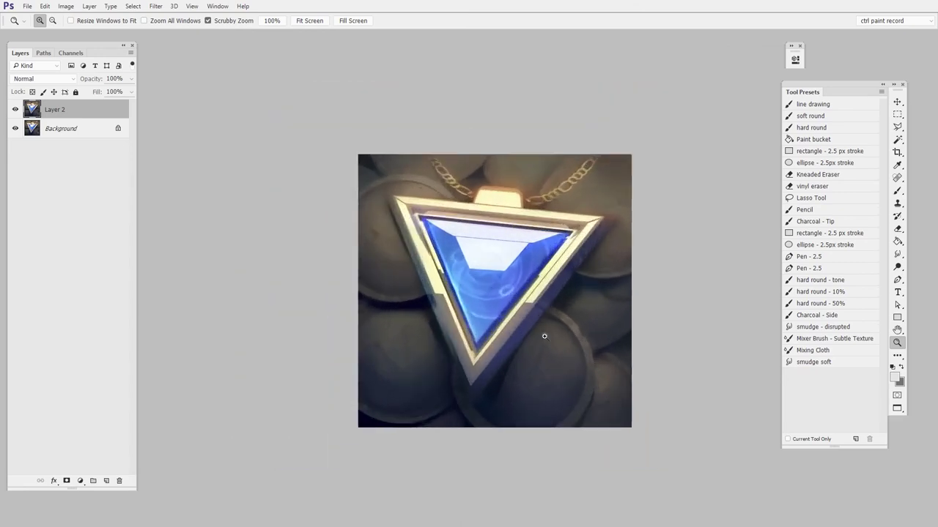
left_click_drag(544, 336, 556, 312)
left_click_drag(542, 279, 389, 220)
key("ctrl+shift+h")
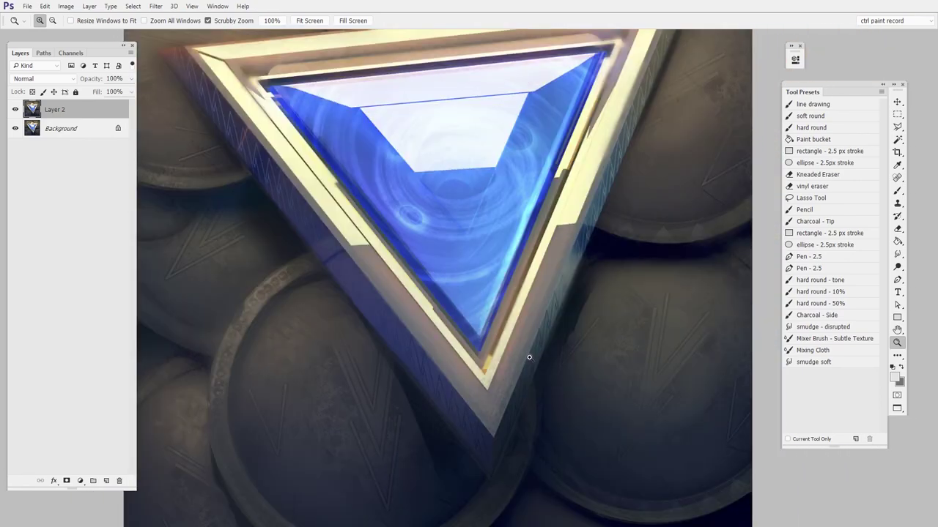
key("ctrl+shift+h")
left_click_drag(565, 332, 530, 341)
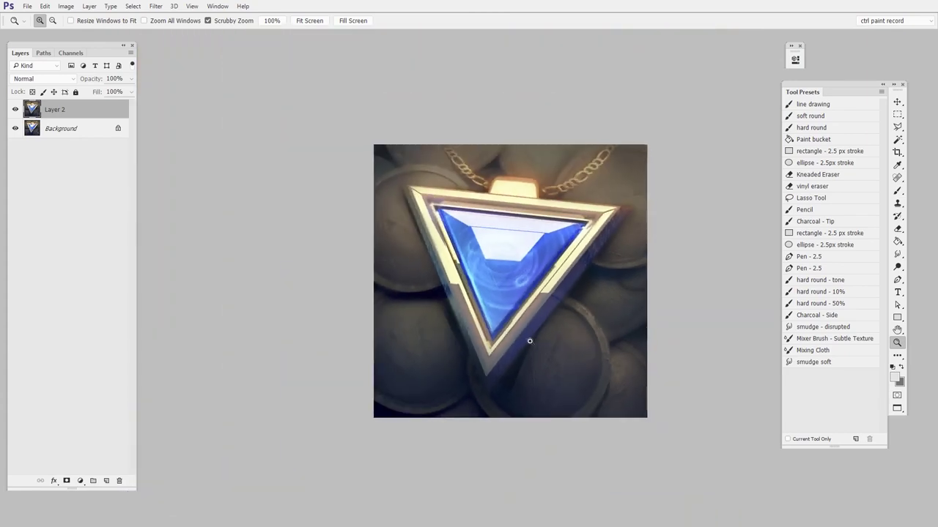
left_click_drag(553, 337, 494, 308)
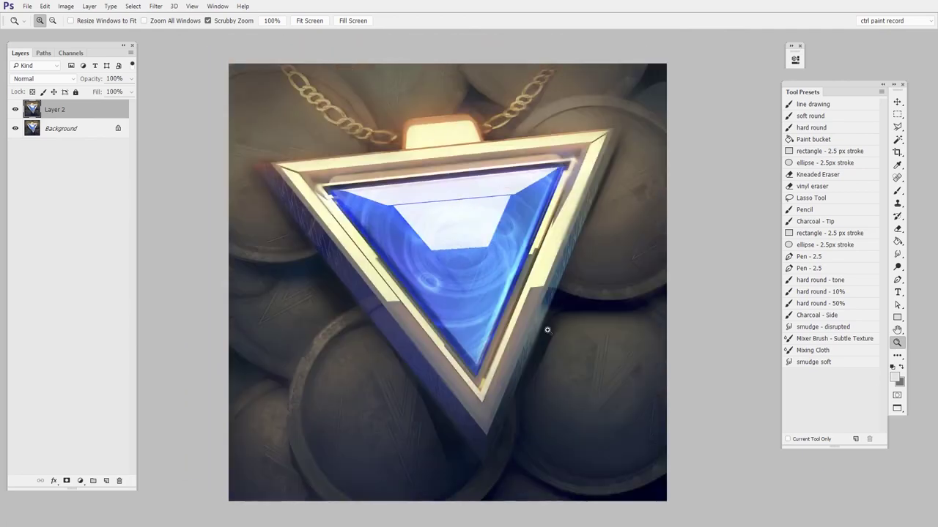